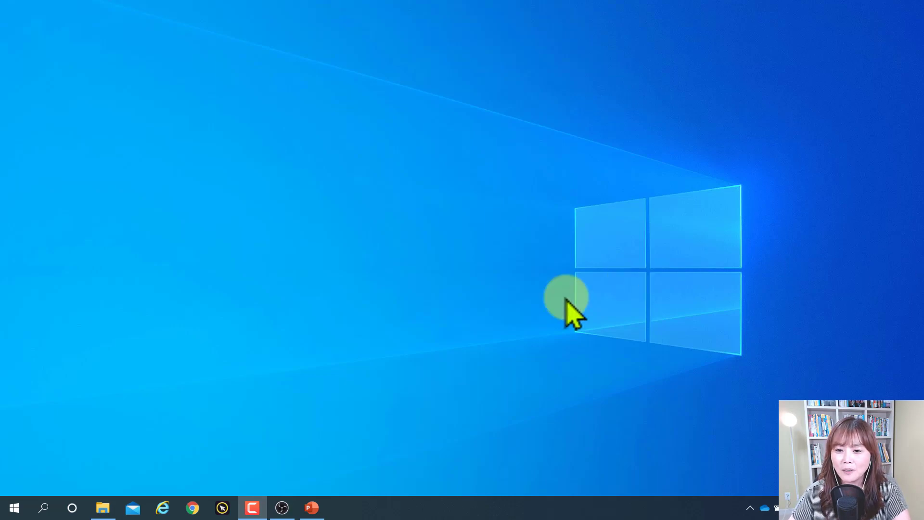
# Switch to PowerPoint, set the slide show type to 웹 형식으로 진행 and start the show from the first slide.
pyautogui.click(313, 507)
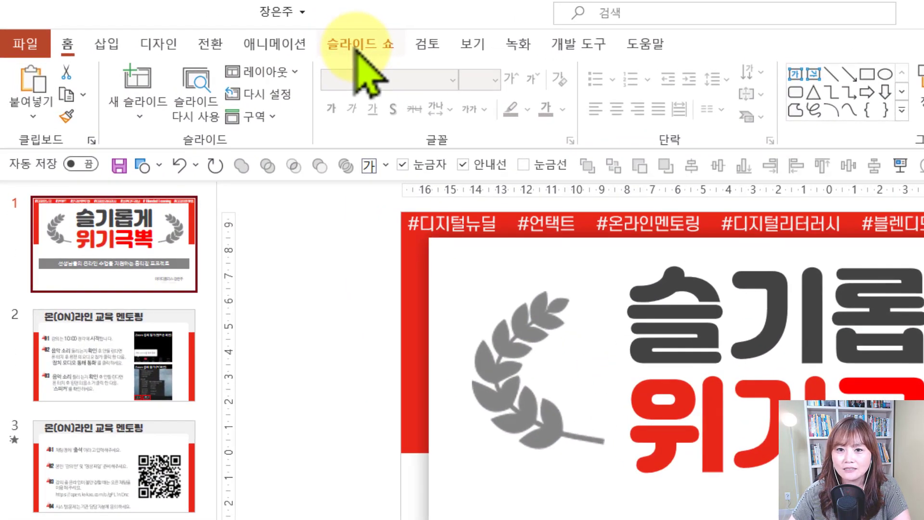
pyautogui.click(356, 48)
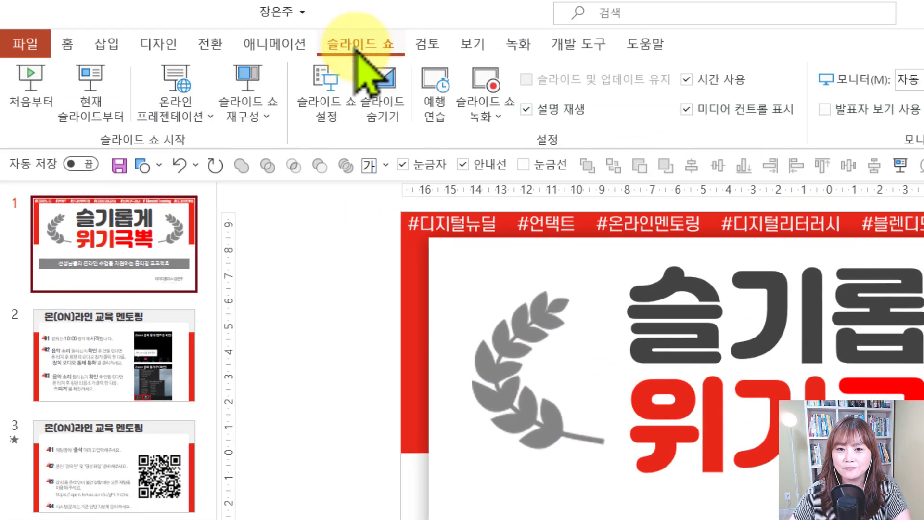
pyautogui.click(326, 95)
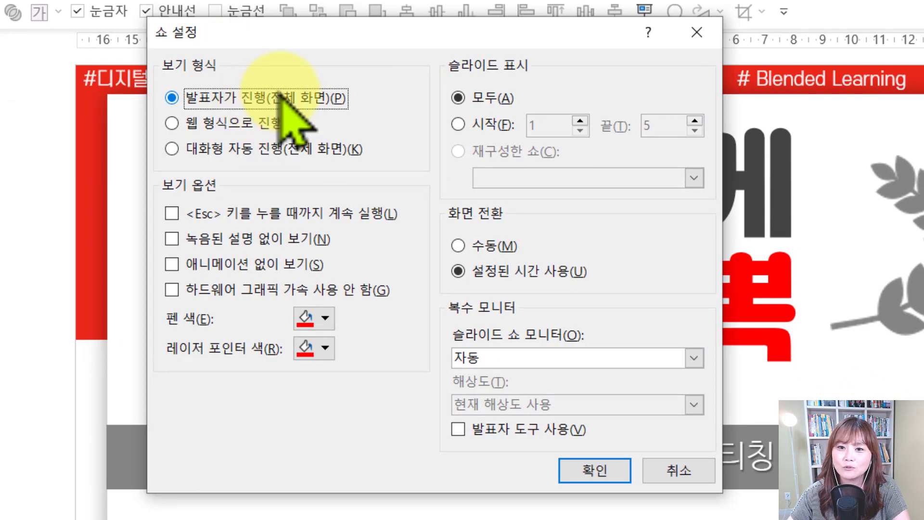
pyautogui.click(267, 123)
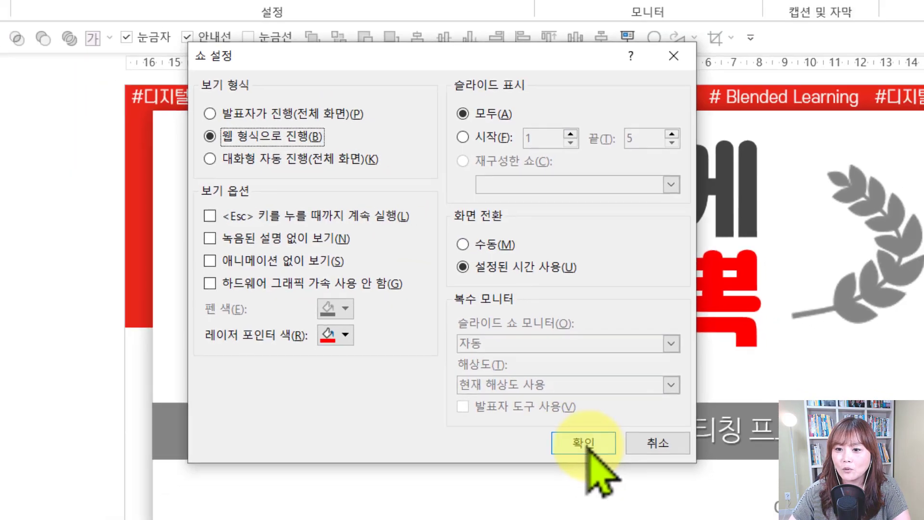
pyautogui.click(585, 444)
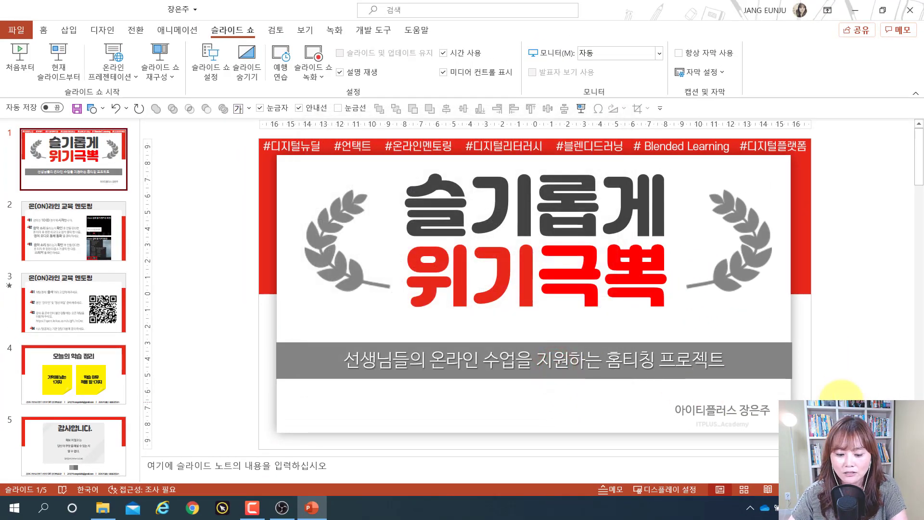
pyautogui.press('F5')
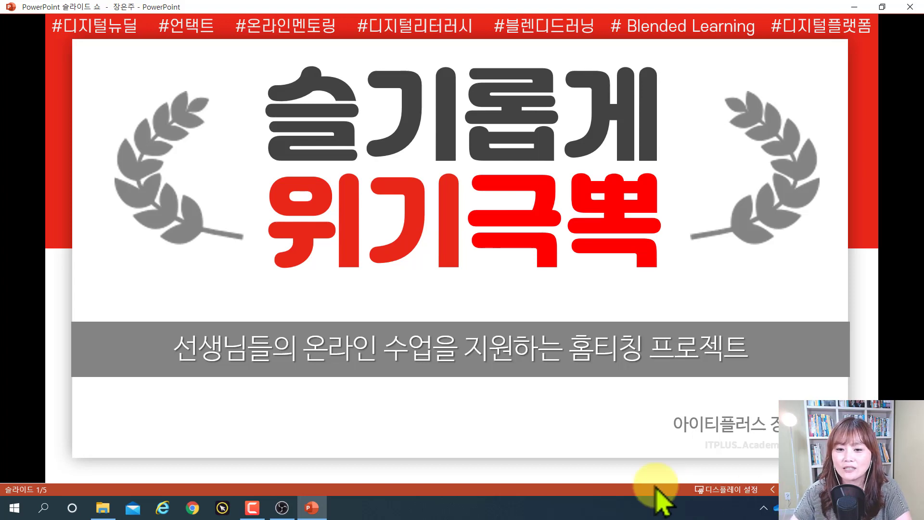
# Switch to OBS and hide the 디스플레이 캡쳐 source.
pyautogui.click(280, 511)
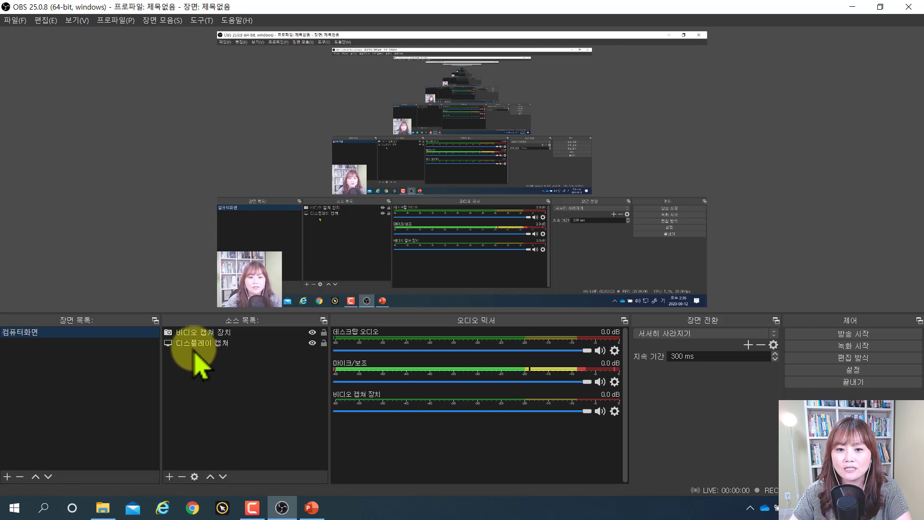
pyautogui.click(212, 343)
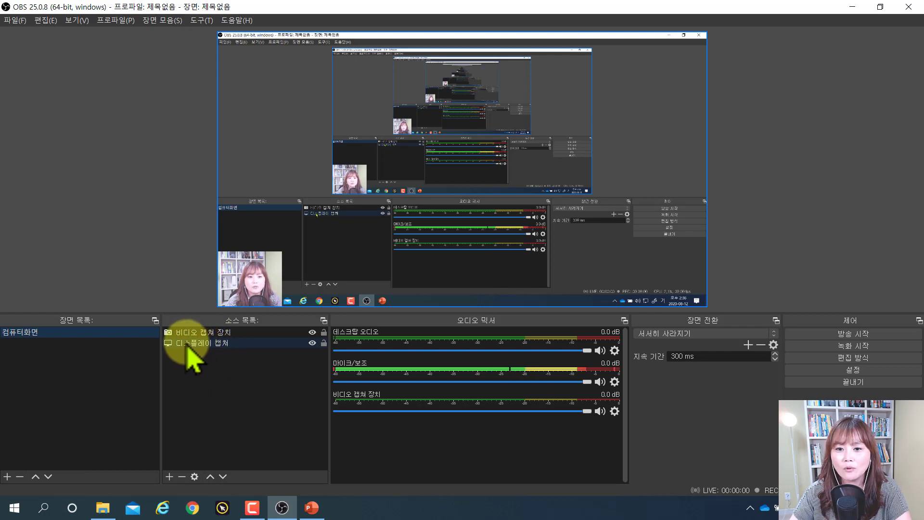
pyautogui.click(235, 347)
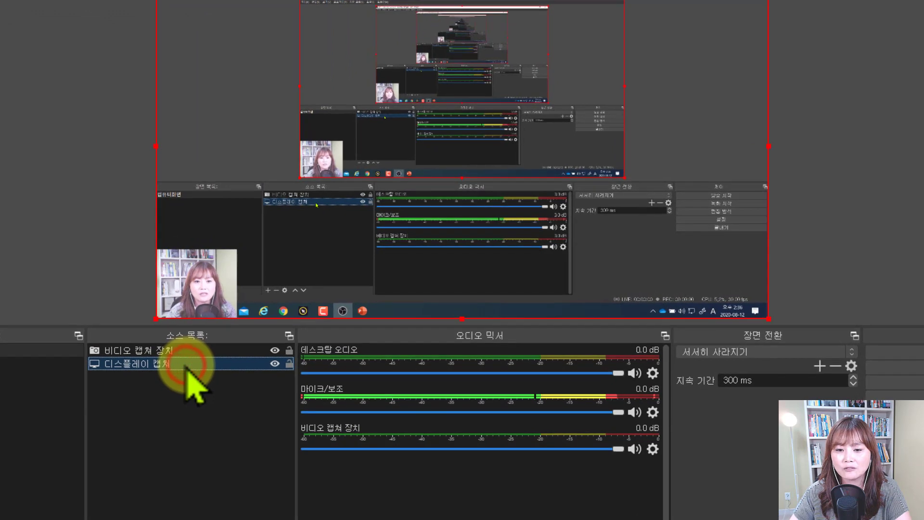
pyautogui.click(275, 364)
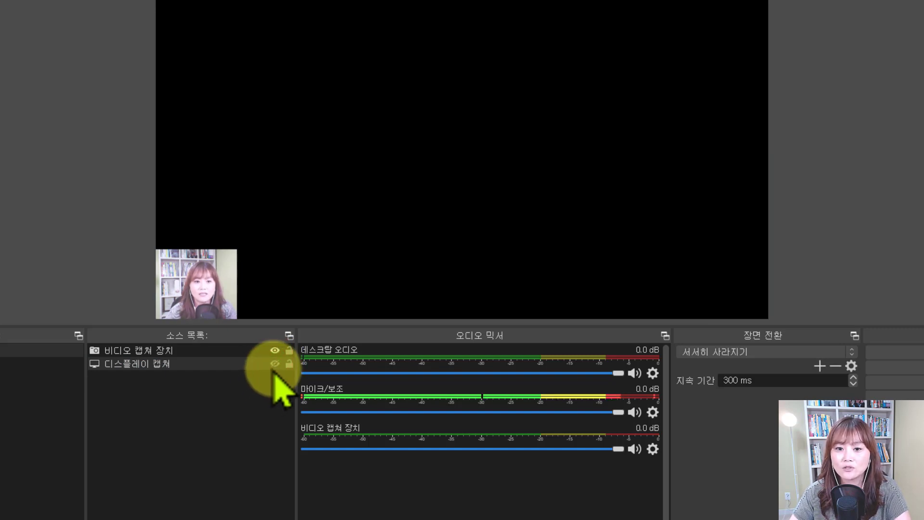
# Add a new 윈도우 캡쳐 source that captures the POWERPNT.EXE slide show window.
pyautogui.rightClick(187, 406)
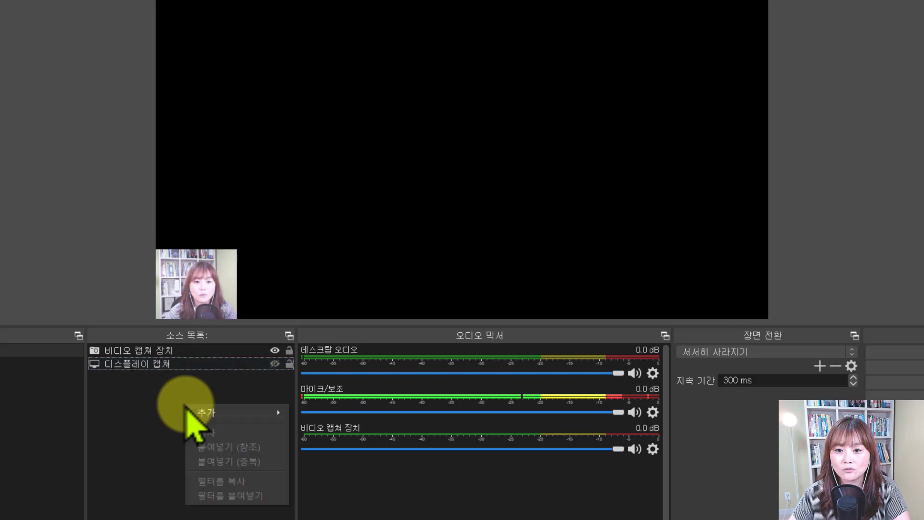
pyautogui.click(213, 414)
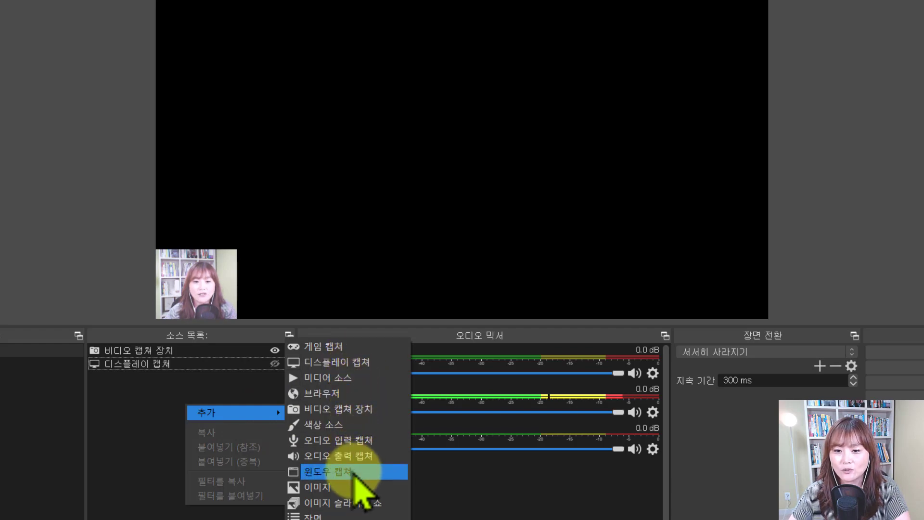
pyautogui.click(355, 474)
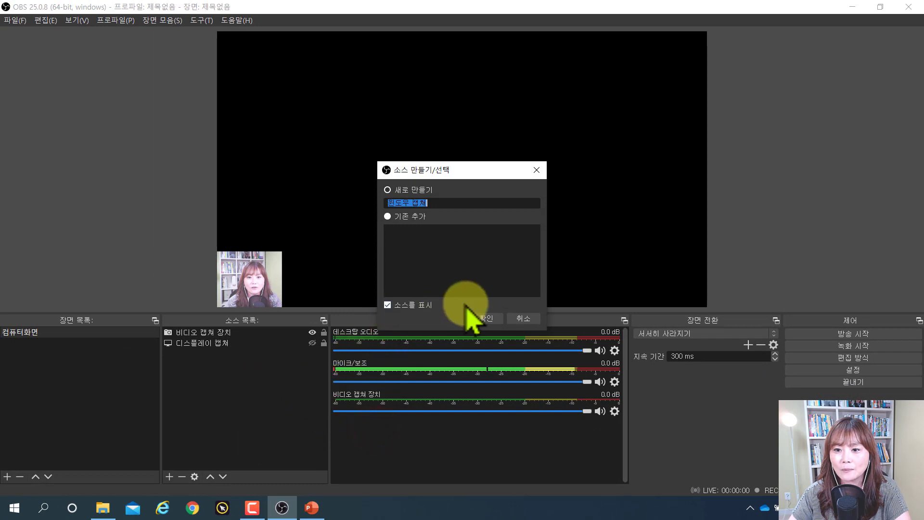
pyautogui.click(485, 318)
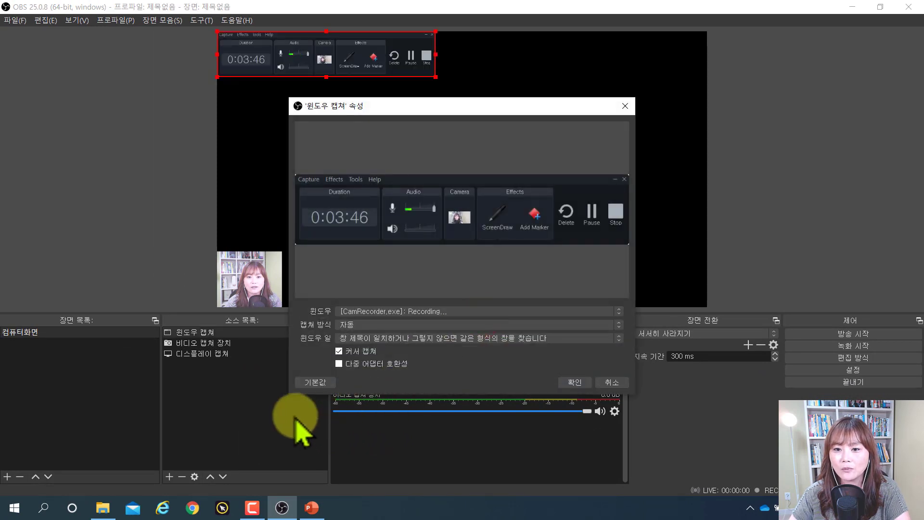
pyautogui.click(468, 311)
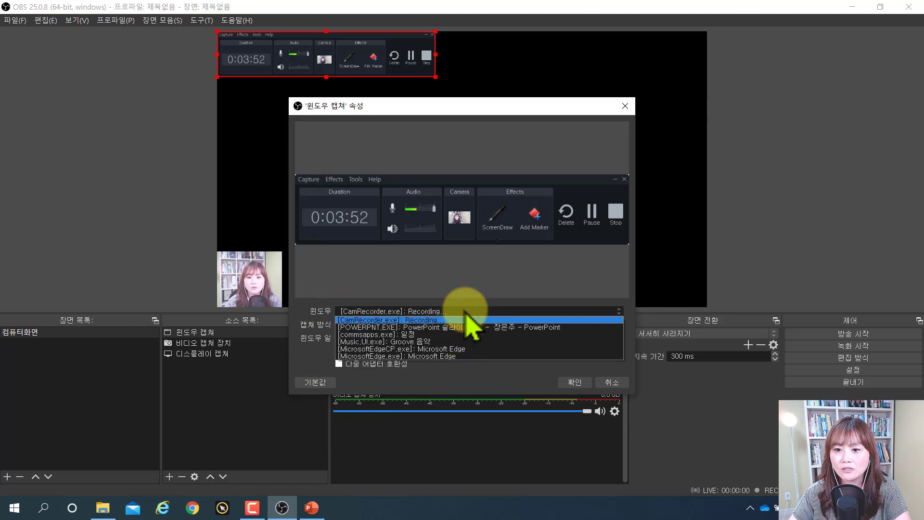
pyautogui.click(446, 328)
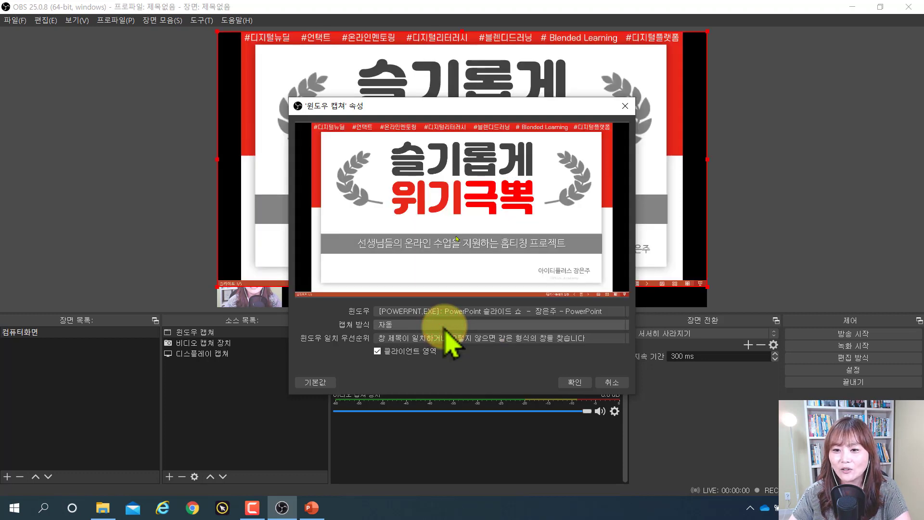
pyautogui.click(575, 382)
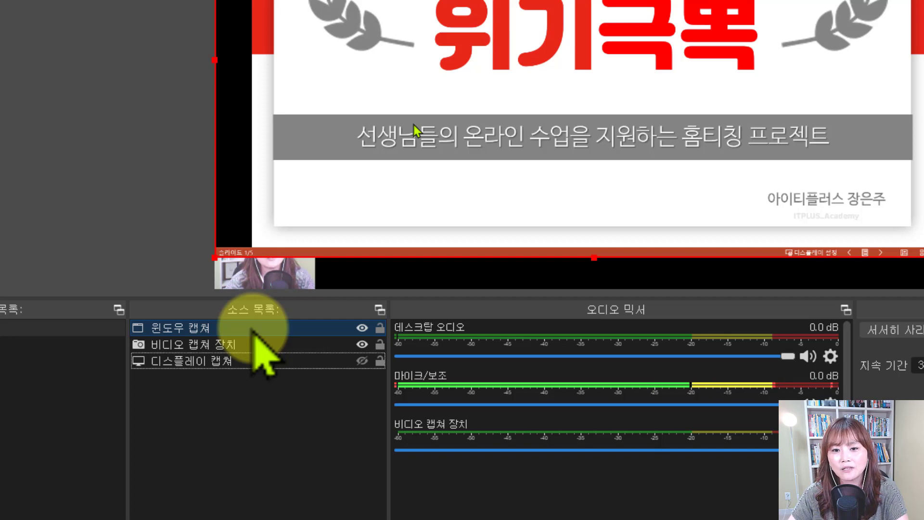
# Move the 비디오 캡쳐 장치 source above 윈도우 캡쳐 so the webcam sits in front of the slide.
pyautogui.click(220, 341)
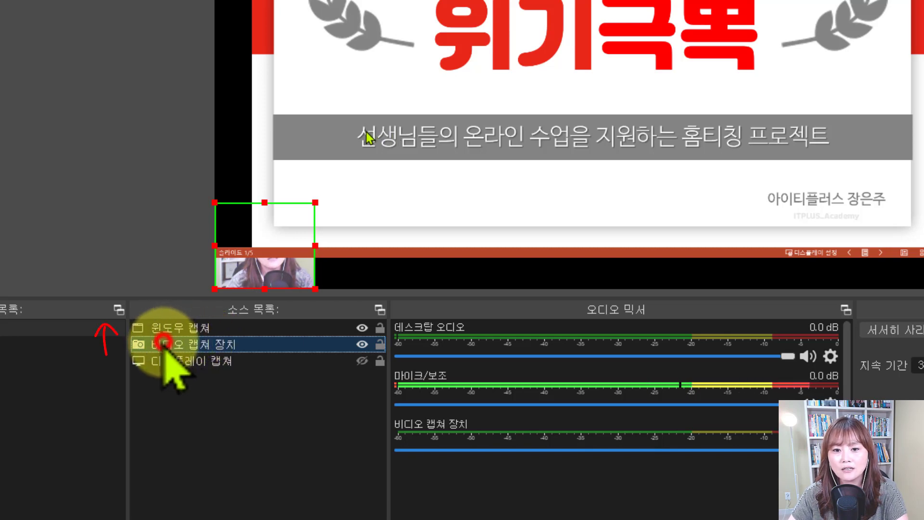
pyautogui.moveTo(164, 349); pyautogui.dragTo(173, 331)
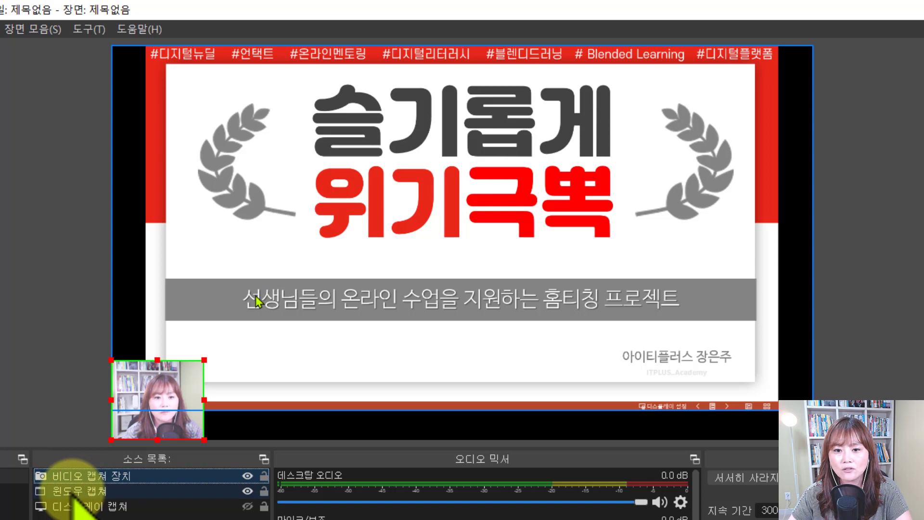
# Enlarge the 윈도우 캡쳐 source past the canvas edges until the slide fills the frame without black borders.
pyautogui.click(72, 491)
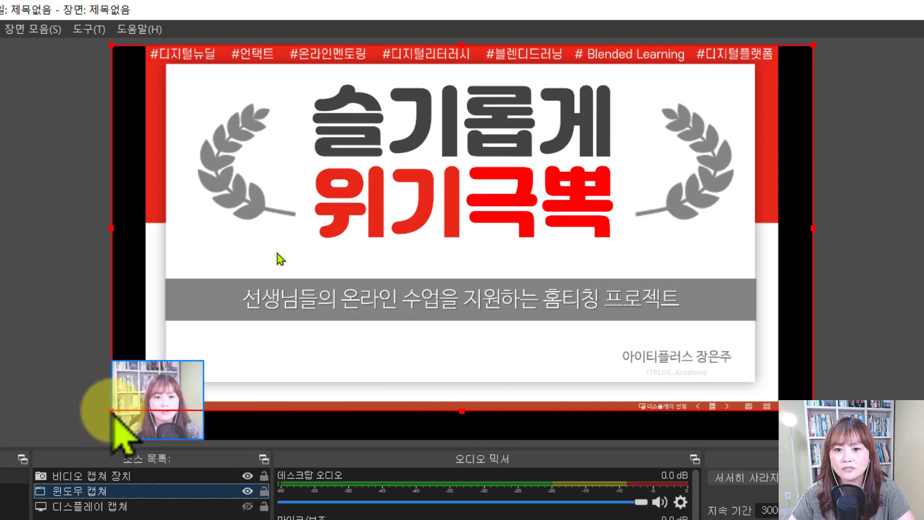
pyautogui.moveTo(112, 413); pyautogui.dragTo(88, 443)
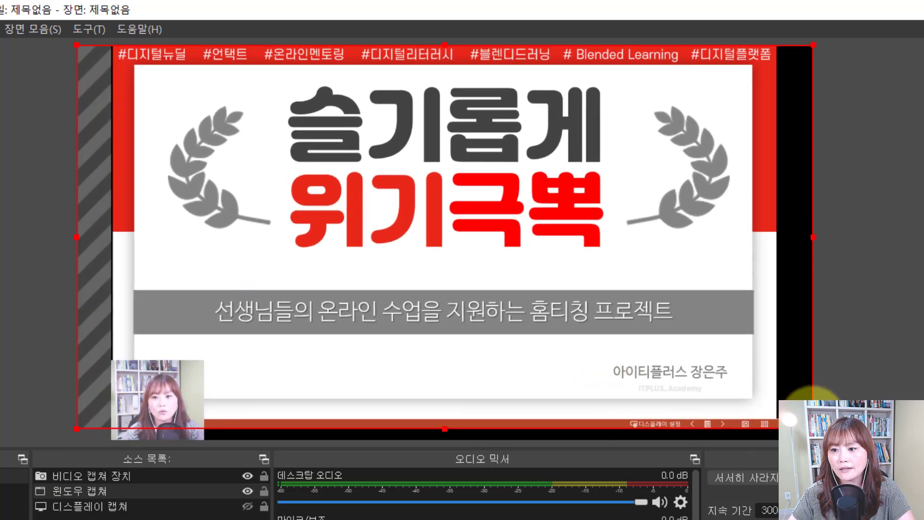
pyautogui.moveTo(841, 443); pyautogui.dragTo(850, 449)
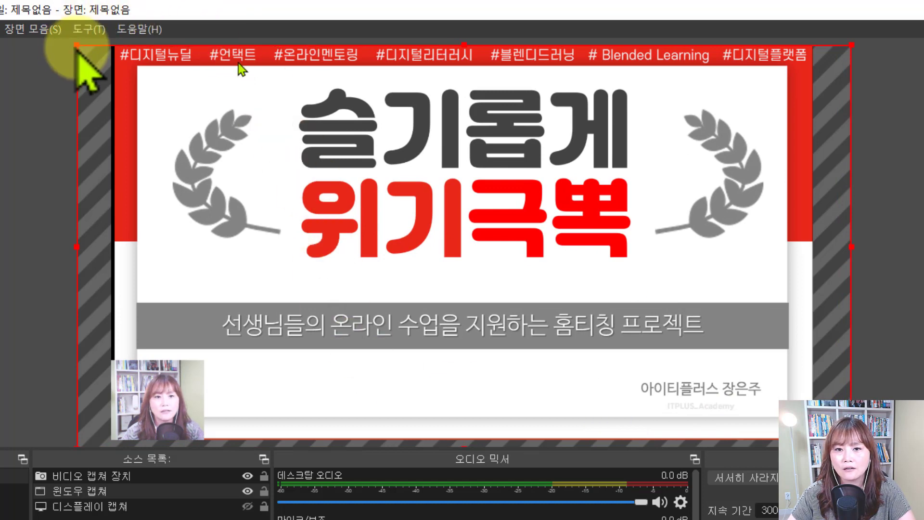
pyautogui.moveTo(76, 46); pyautogui.dragTo(73, 44)
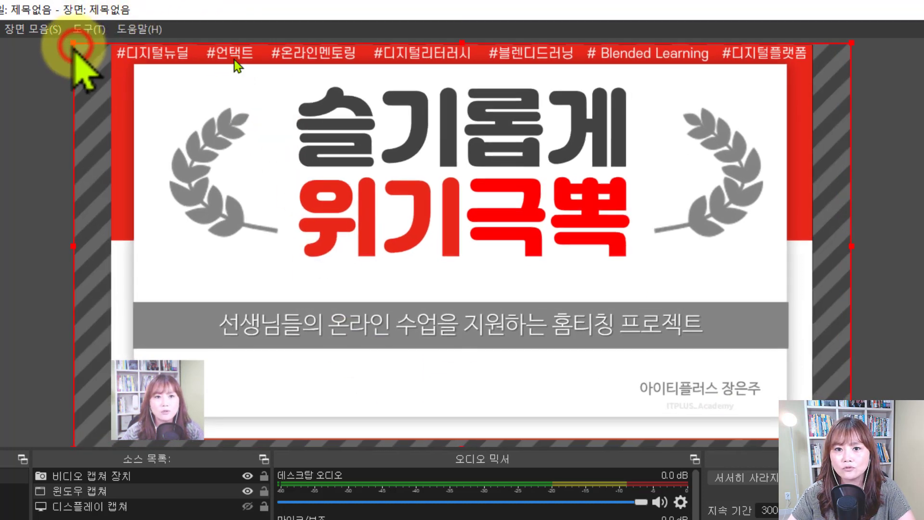
pyautogui.click(851, 38)
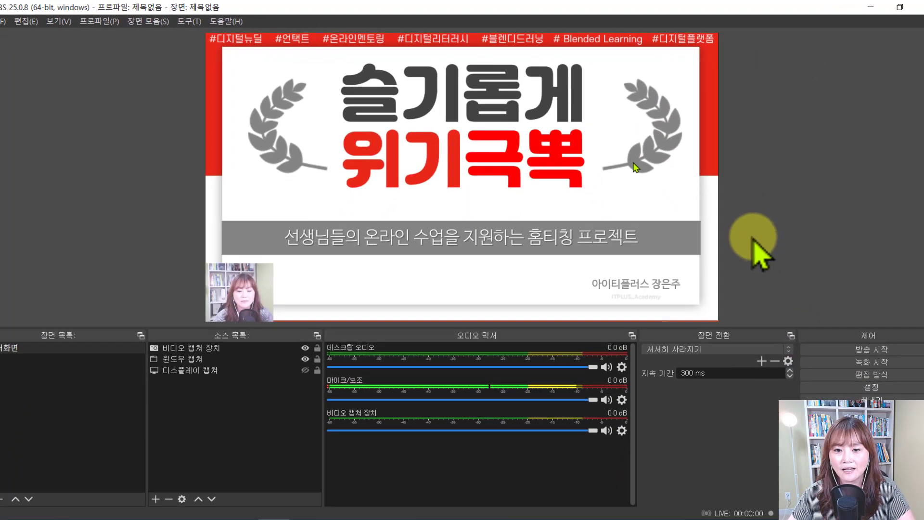
pyautogui.click(354, 262)
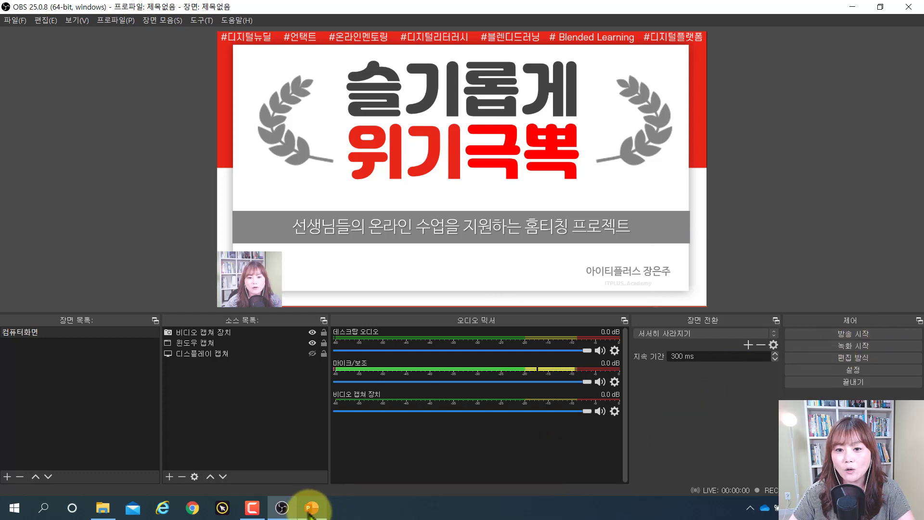
# Switch to the PowerPoint slide show window, advance to slide 2 and return to the first slide.
pyautogui.moveTo(311, 513)
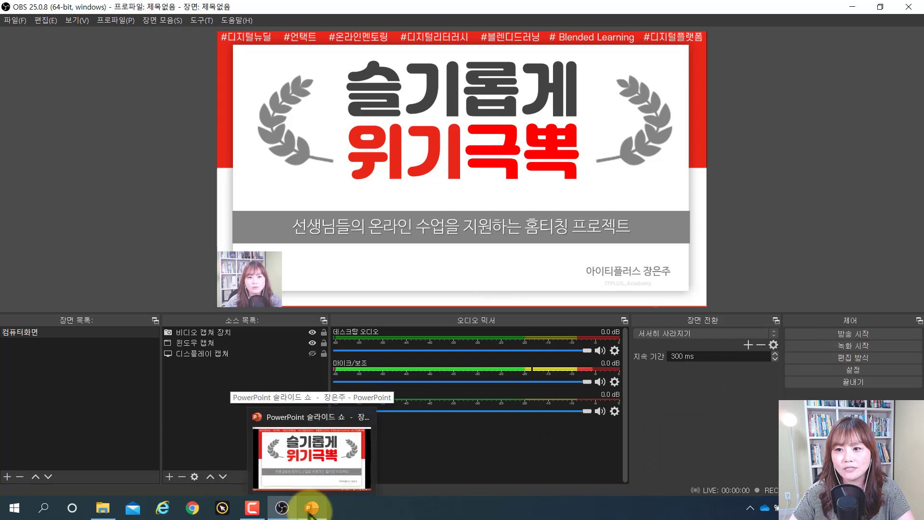
pyautogui.click(311, 510)
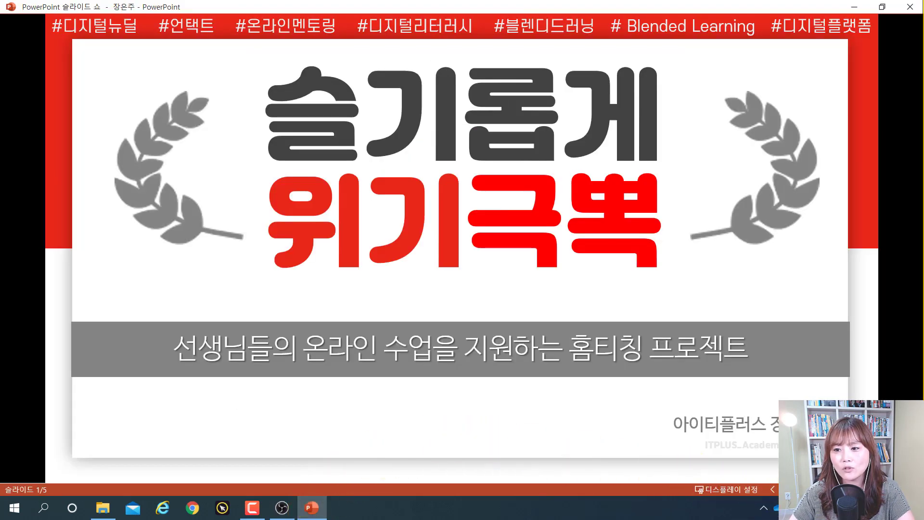
pyautogui.press('Right')
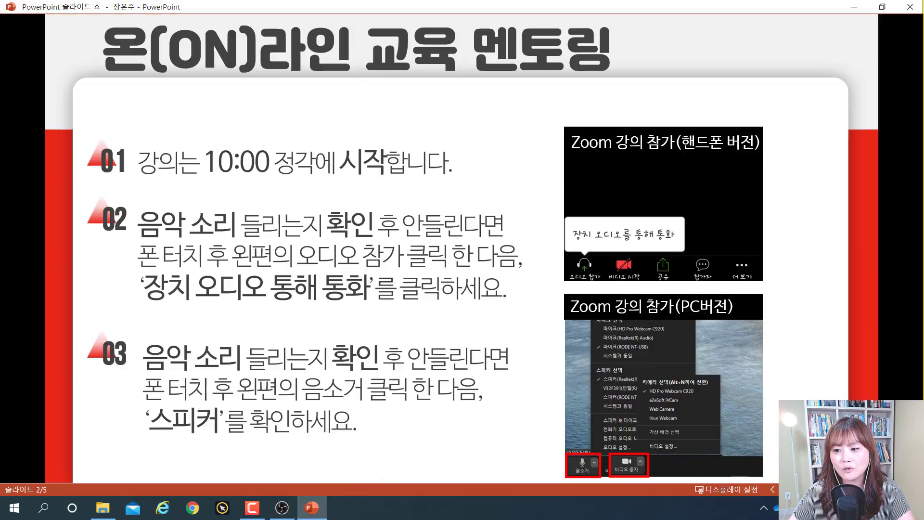
pyautogui.click(772, 490)
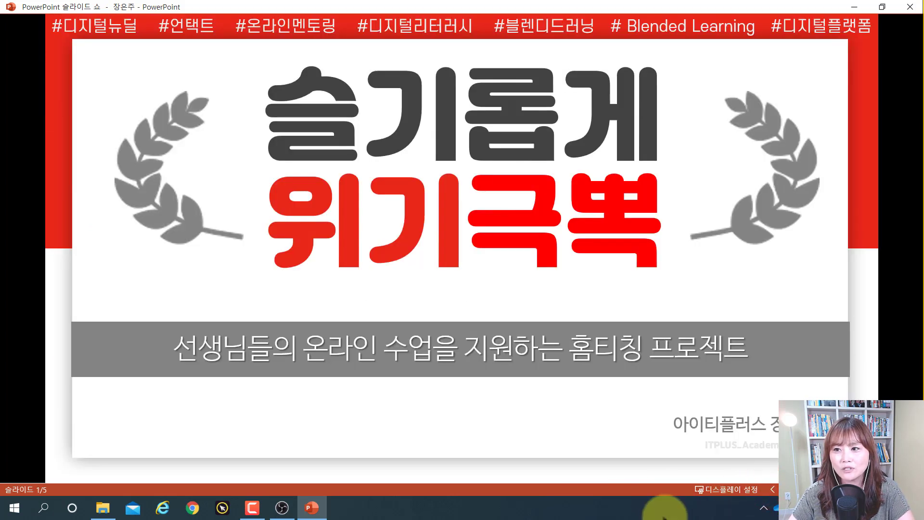
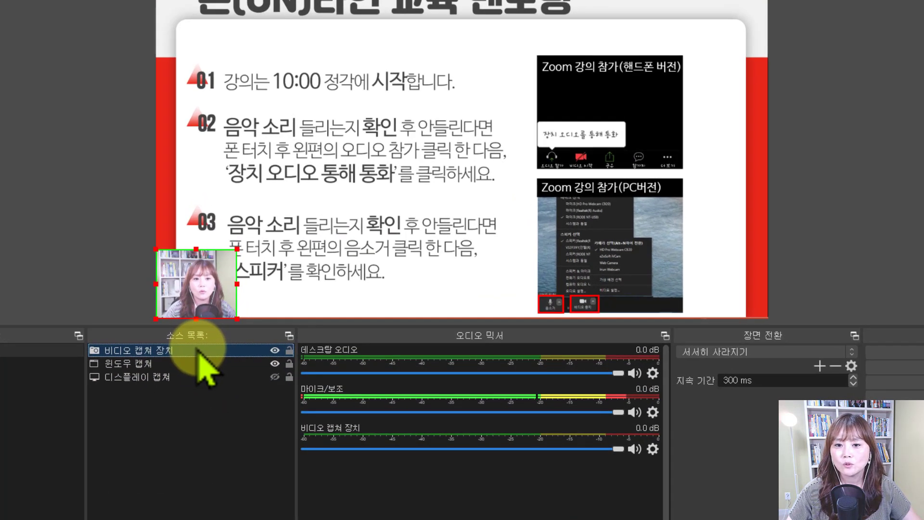
# Add a chroma key (크로마 키) effect filter with its default name to the 비디오 캡쳐 장치 source.
pyautogui.rightClick(246, 333)
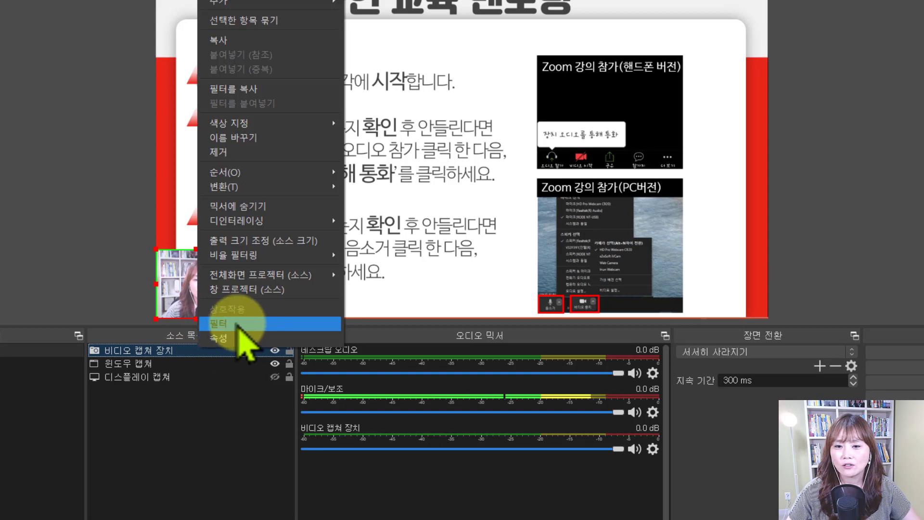
pyautogui.click(237, 323)
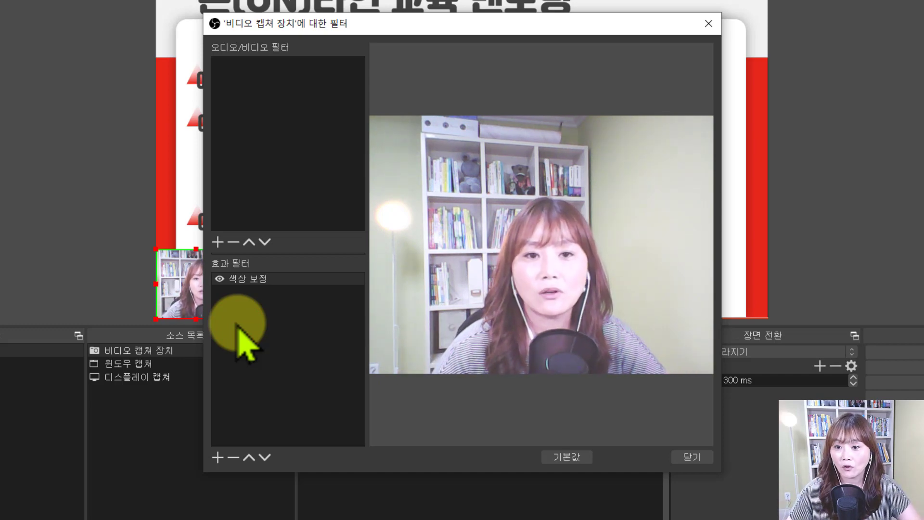
pyautogui.rightClick(280, 343)
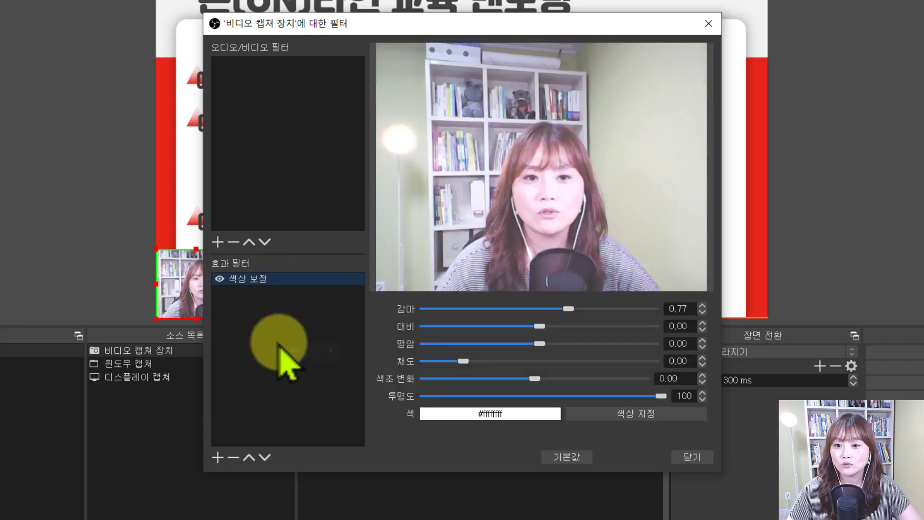
pyautogui.click(311, 351)
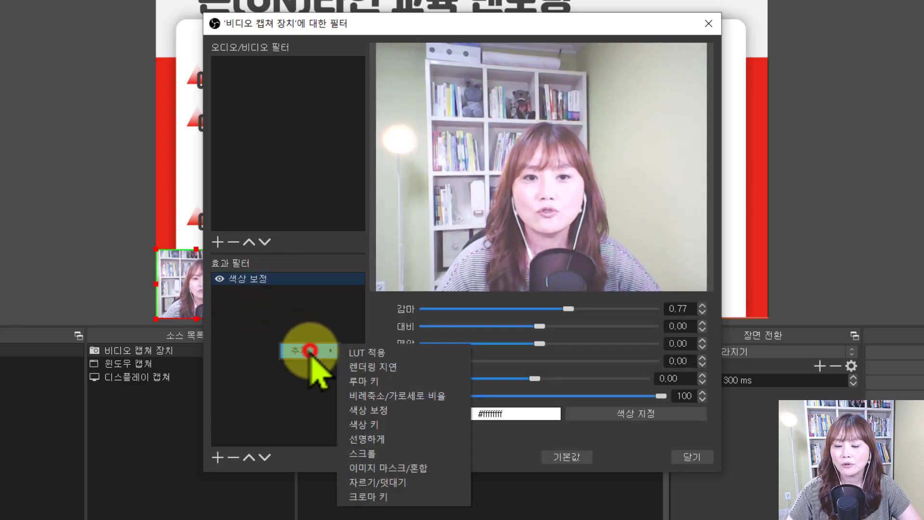
pyautogui.click(401, 496)
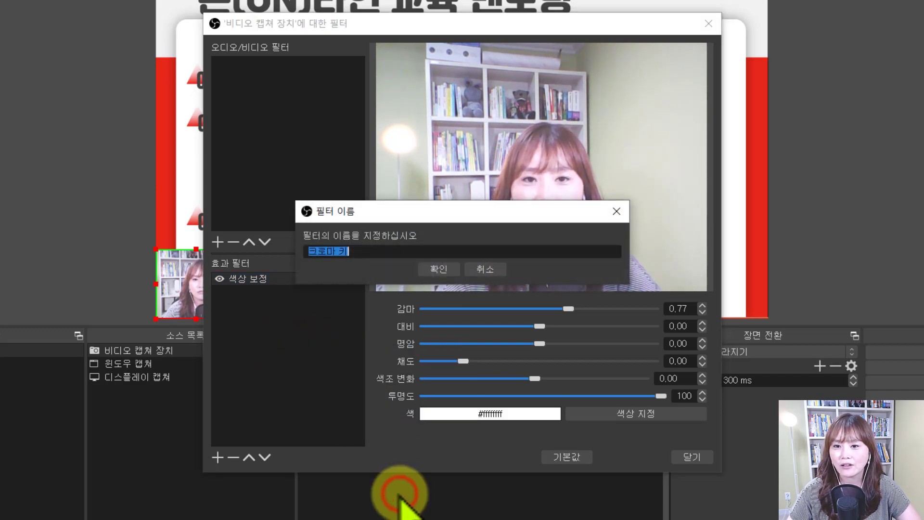
pyautogui.click(439, 268)
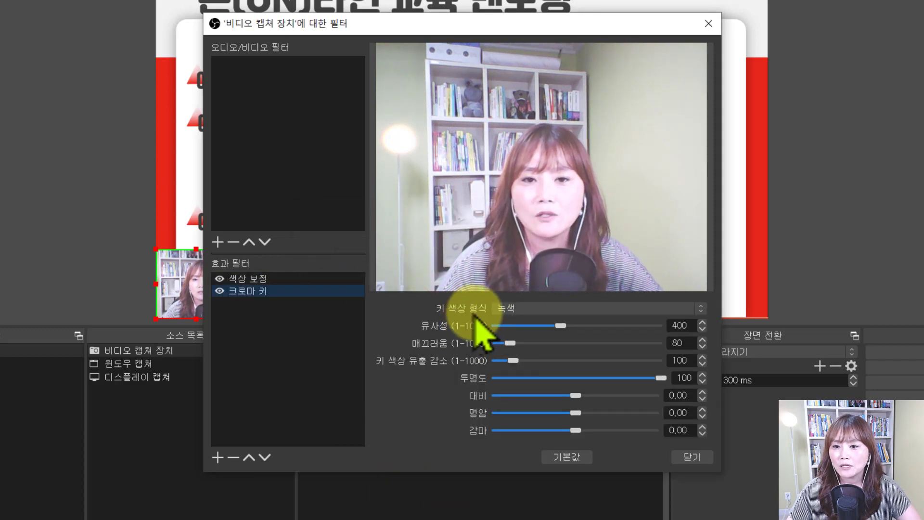
# Set the chroma key's colour type to 녹색 and its similarity (유사성) to 444, and close the filter settings.
pyautogui.click(518, 311)
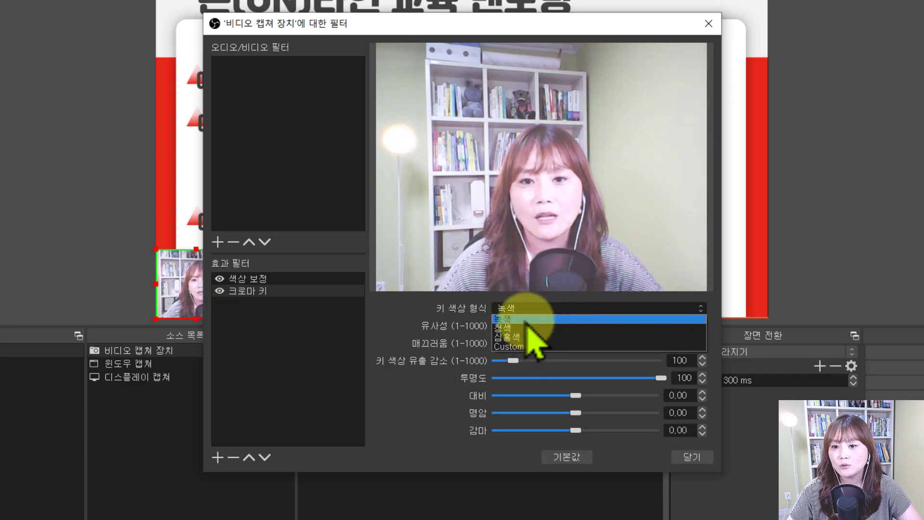
pyautogui.click(527, 319)
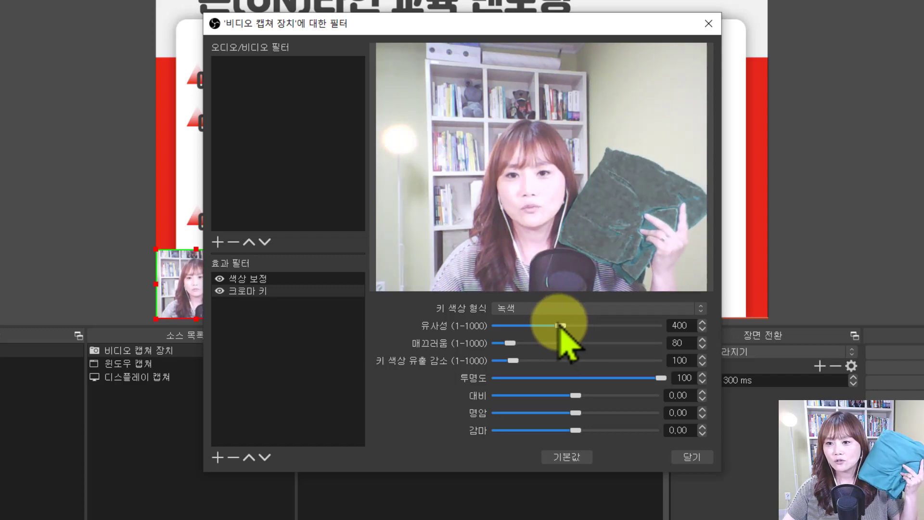
pyautogui.moveTo(561, 326); pyautogui.dragTo(571, 326)
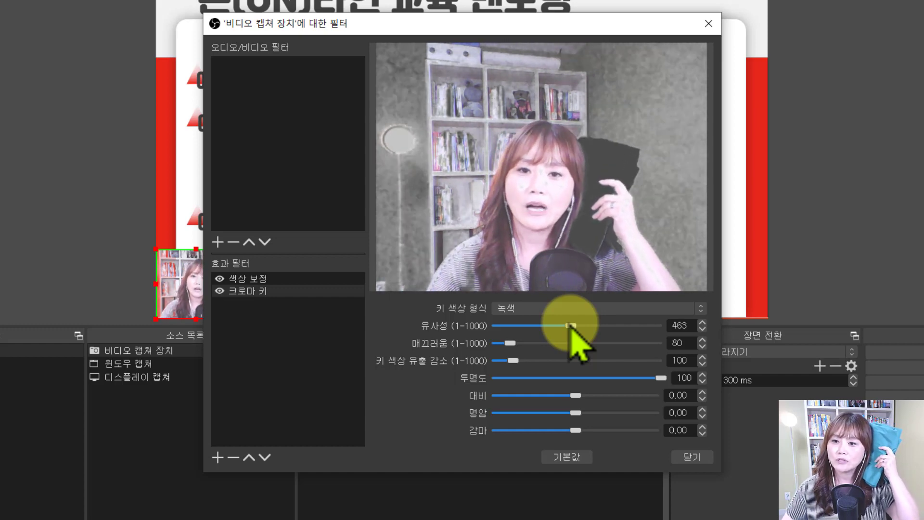
pyautogui.click(571, 326)
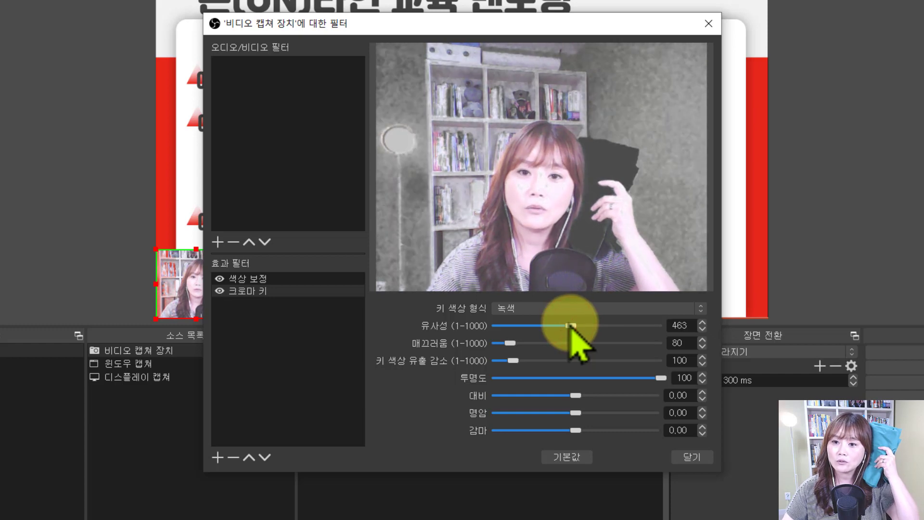
pyautogui.moveTo(572, 327); pyautogui.dragTo(568, 326)
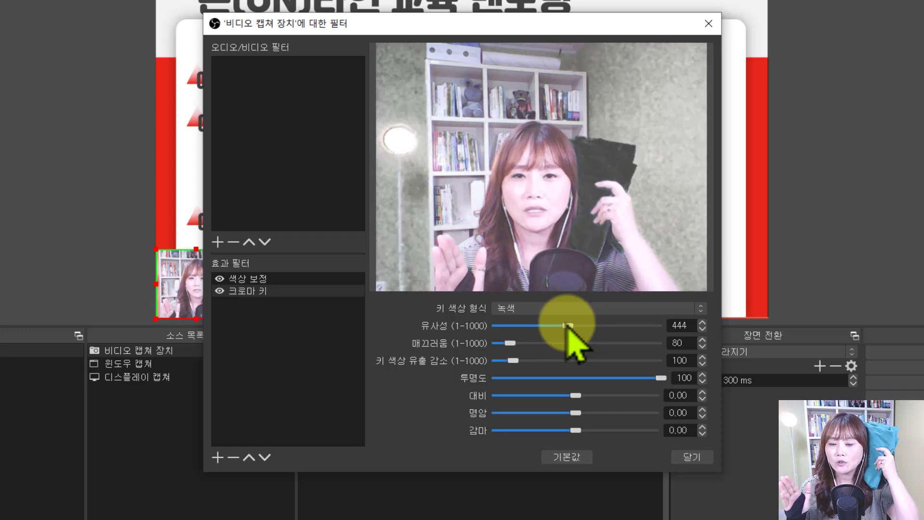
pyautogui.click(692, 457)
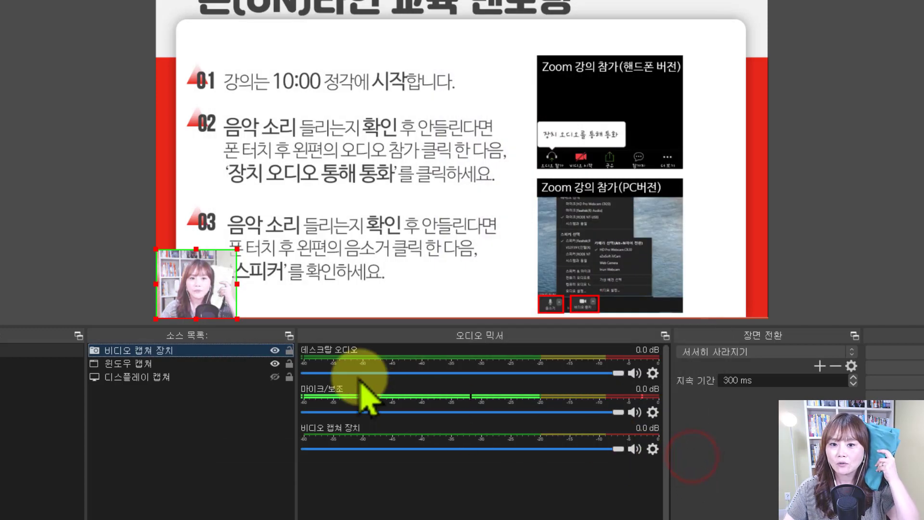